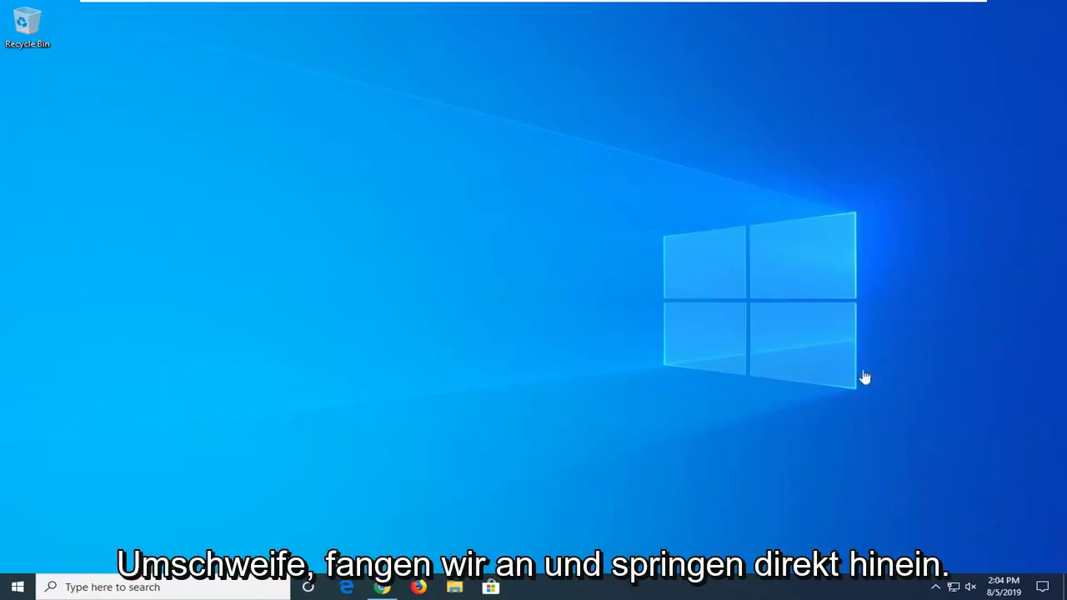
Bring up the Media Feature Pack for N versions of Windows 10 page in Chrome and scroll to Downloads.
left_click(382, 587)
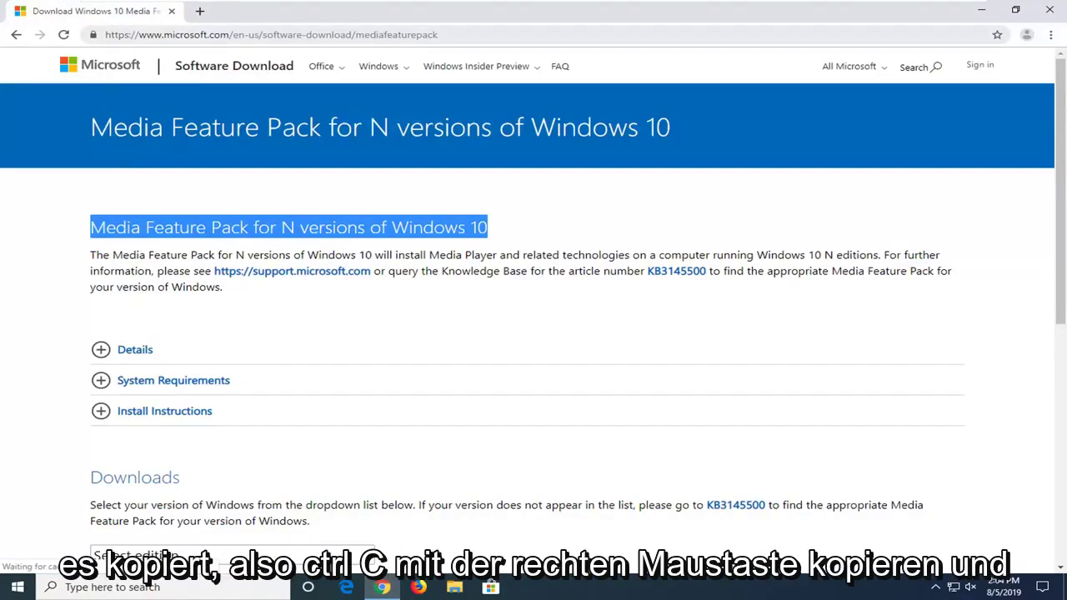
left_click(167, 36)
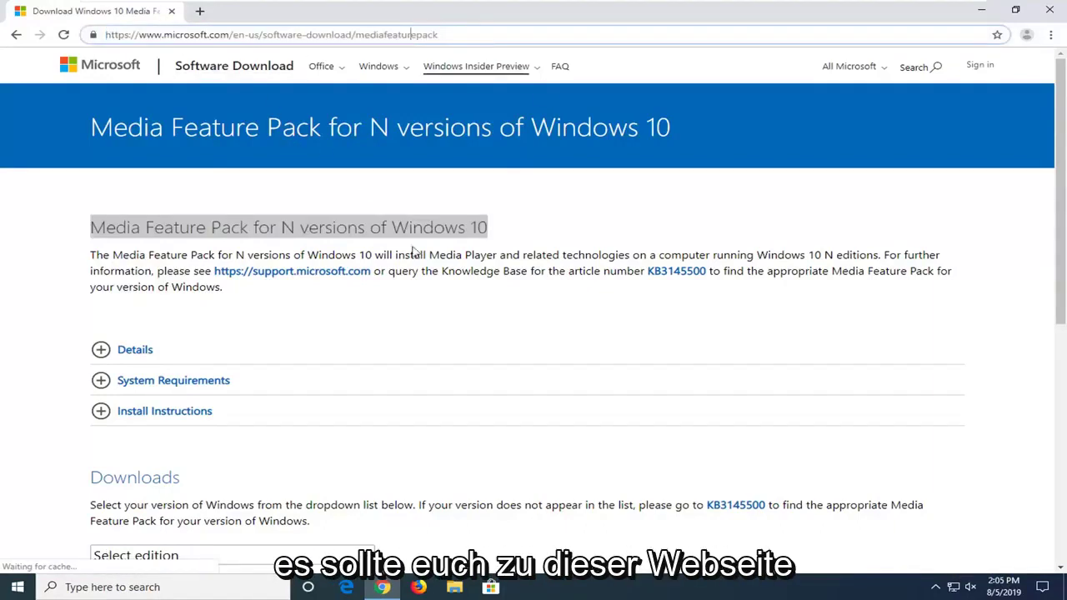
left_click(64, 219)
left_click(534, 233)
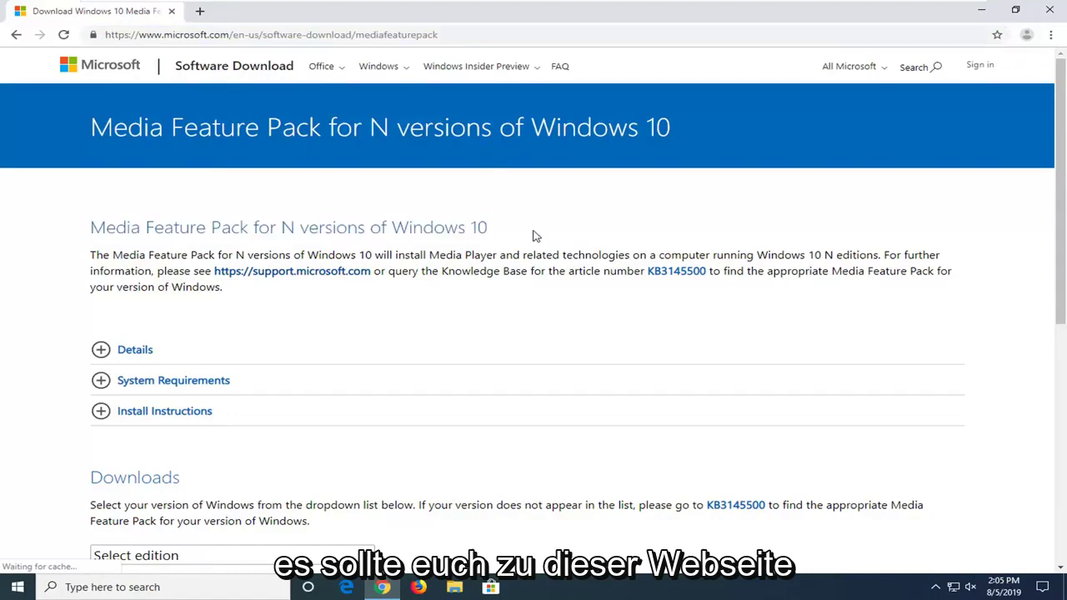
scroll(170, 284, "down", 1)
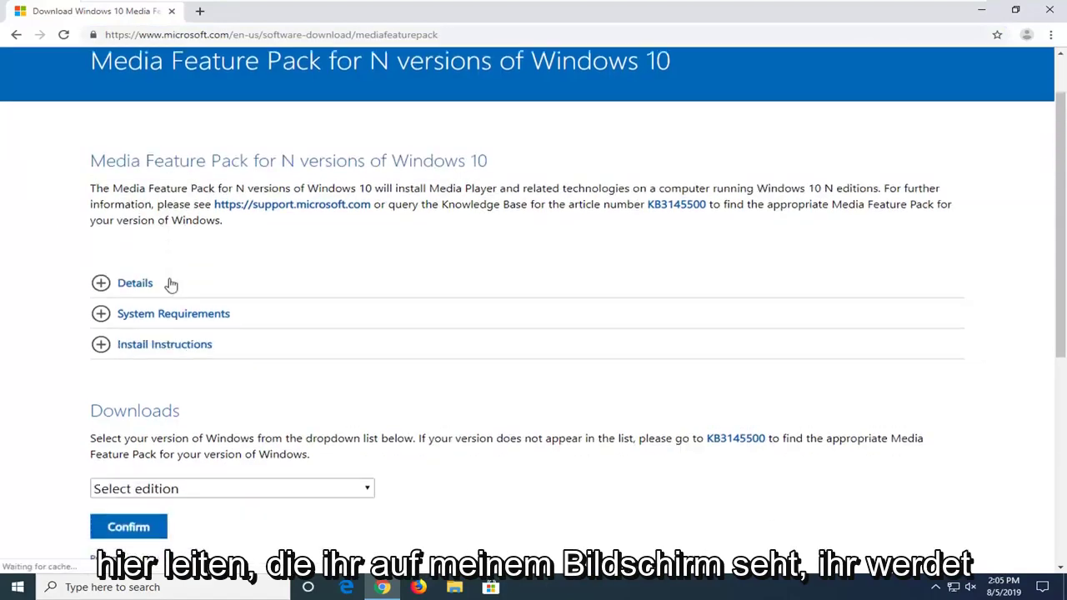
scroll(171, 288, "down", 1)
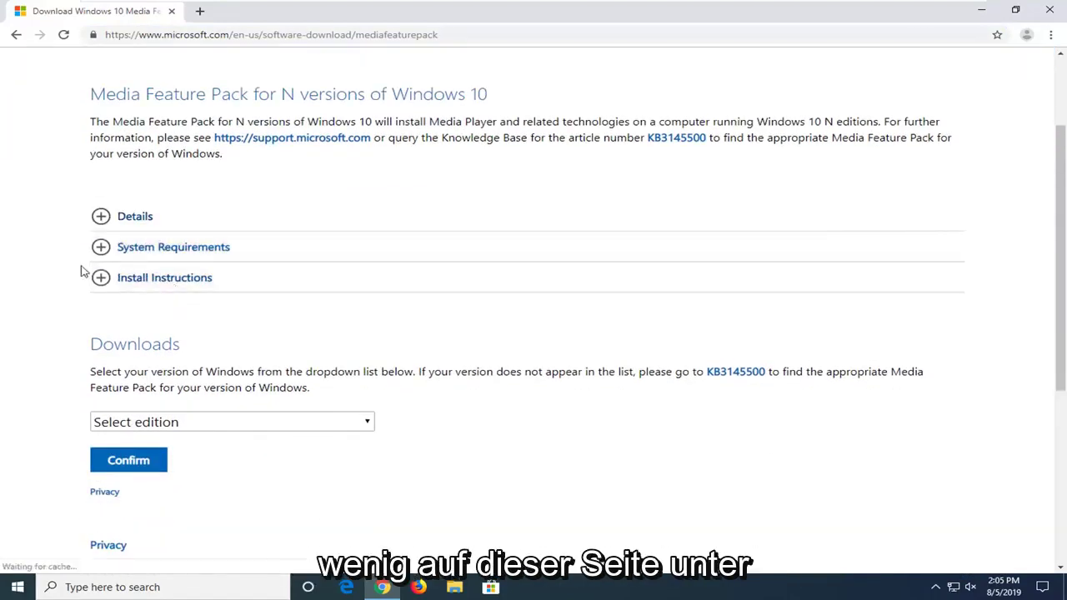
scroll(84, 275, "down", 1)
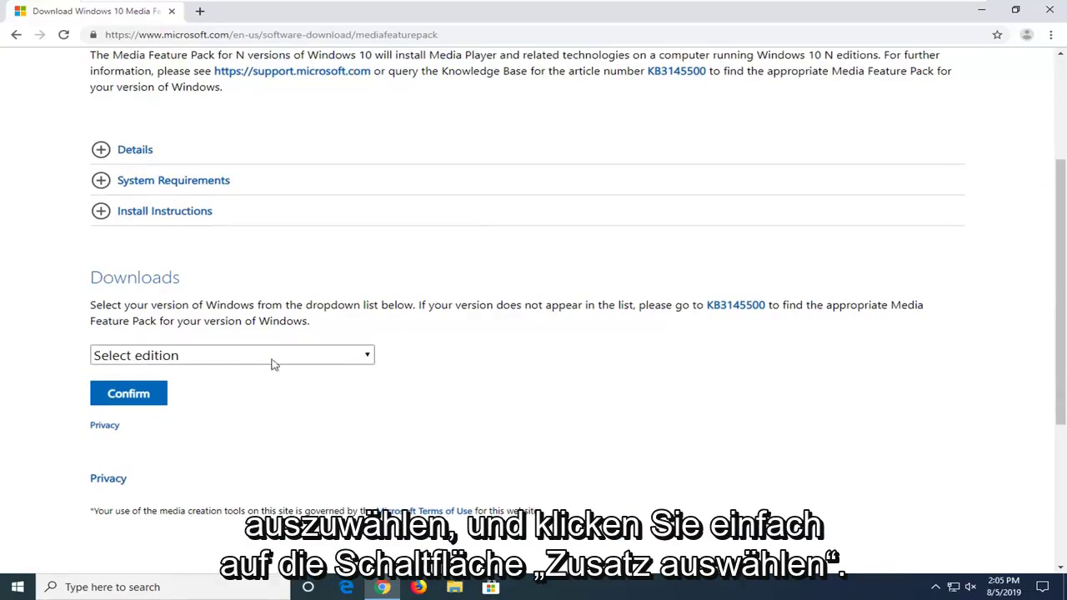
Select and confirm the Media Feature Pack Version 1903 (May 2019) edition.
left_click(156, 357)
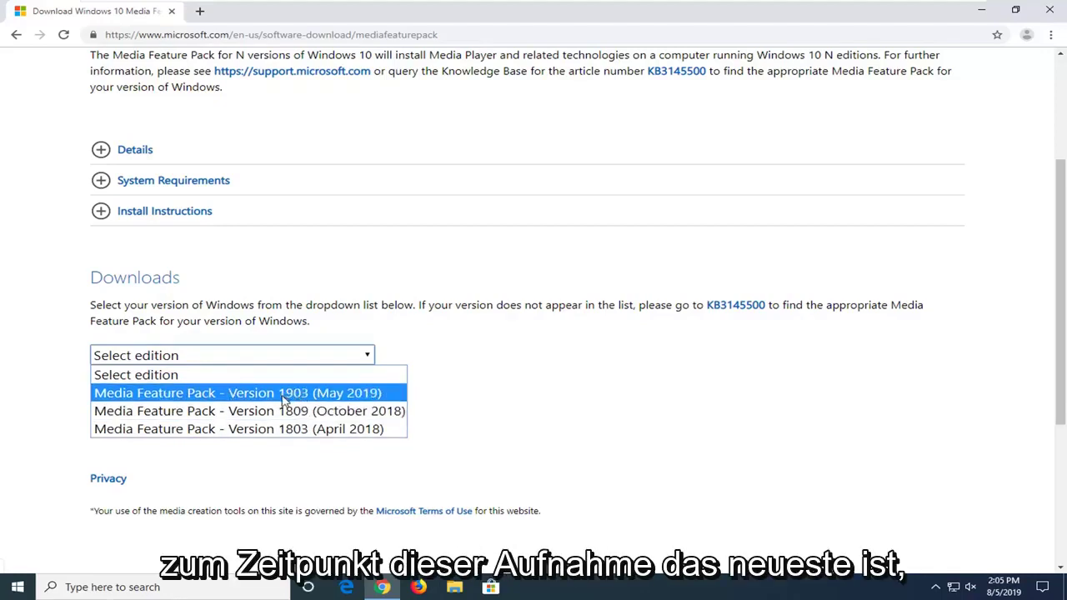
left_click(284, 400)
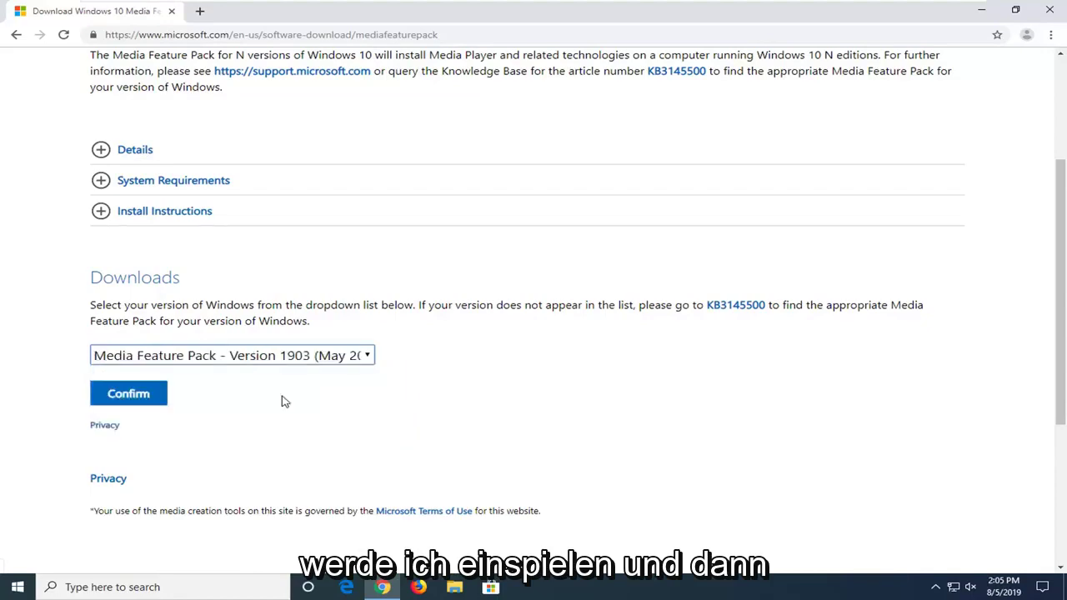
left_click(134, 394)
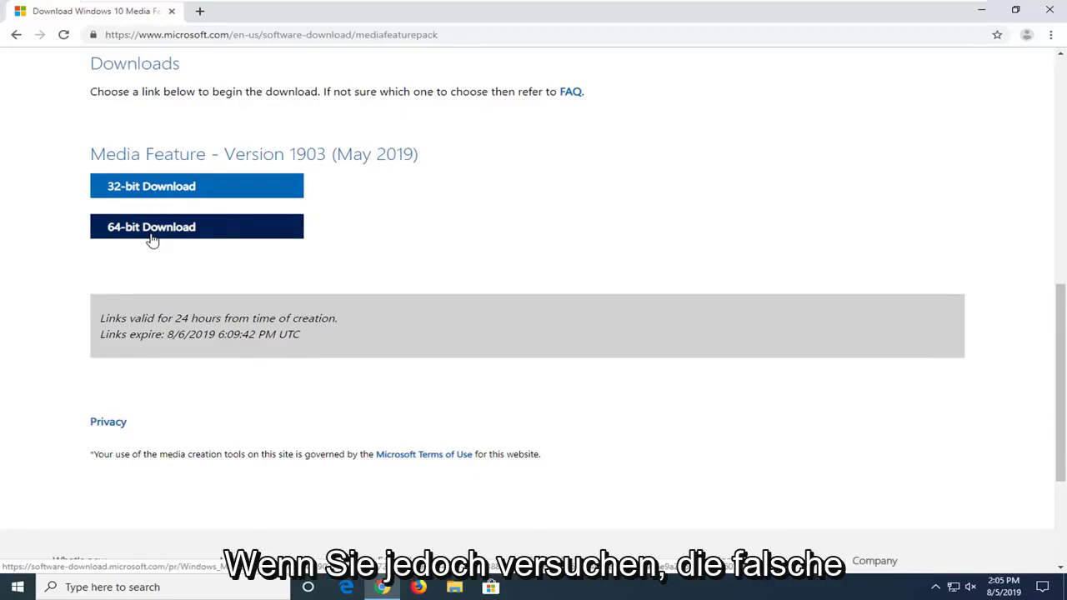
Download the 32-bit Media Feature Pack 1903 .msu file.
left_click(151, 238)
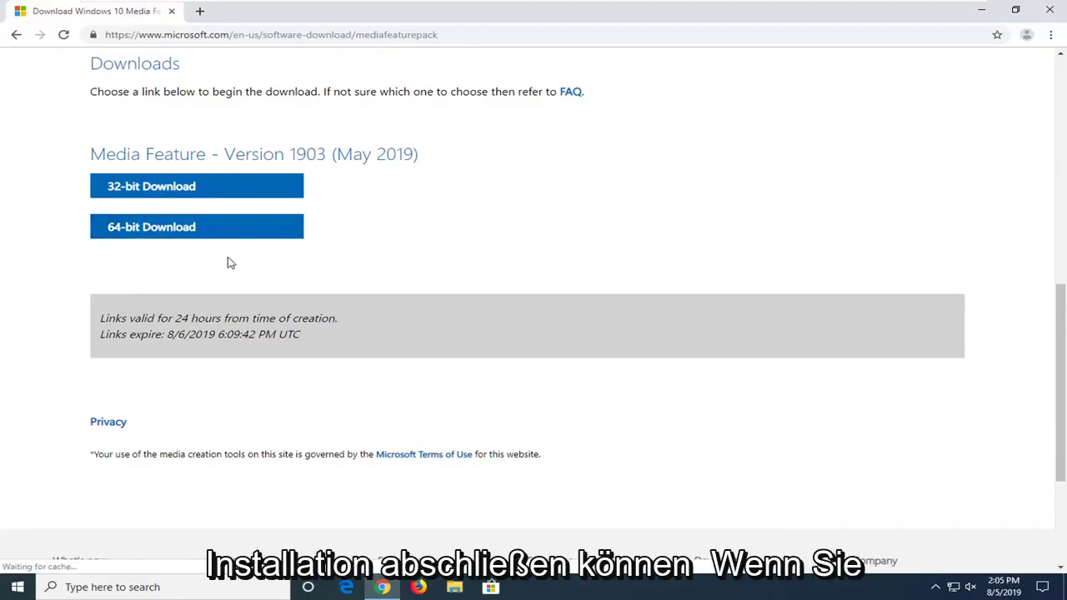
left_click(226, 195)
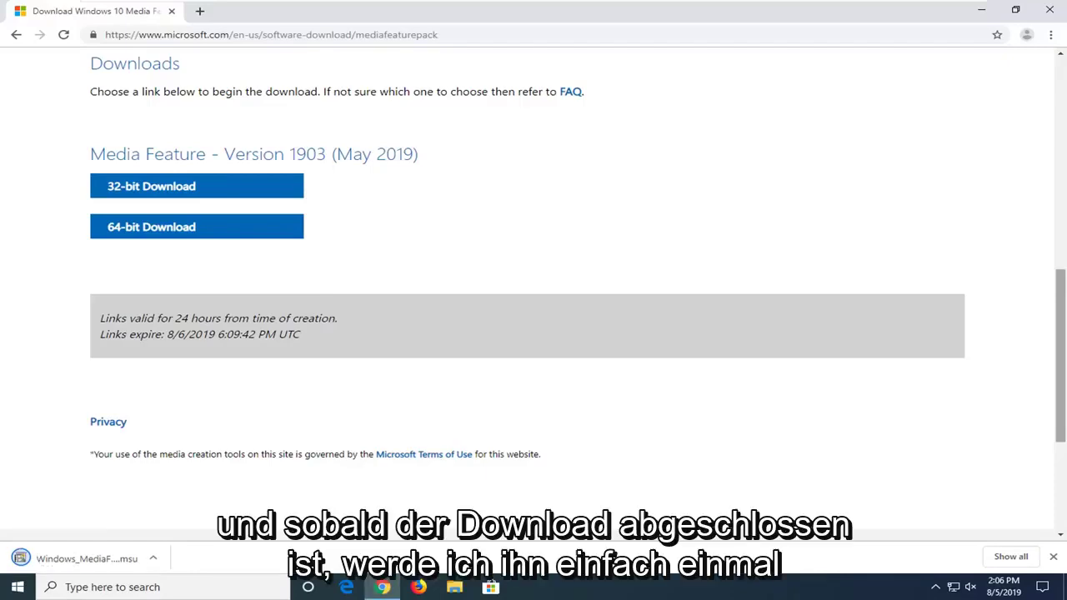
Launch Windows_MediaFeaturePack_x32_1903_V1.msu from the download shelf and minimize Chrome to see its security warning.
left_click(59, 562)
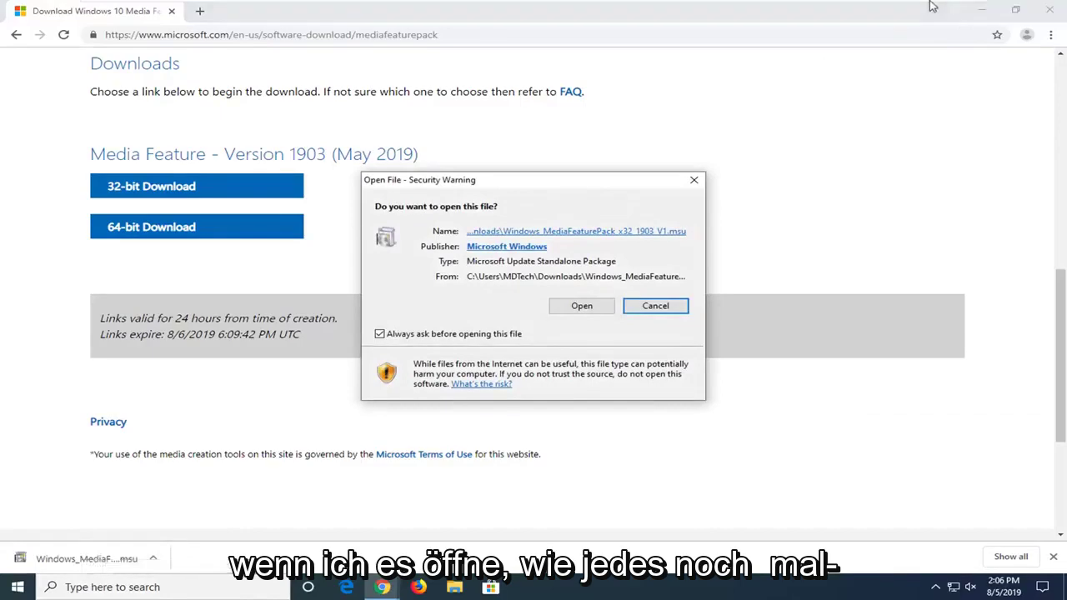
left_click(982, 12)
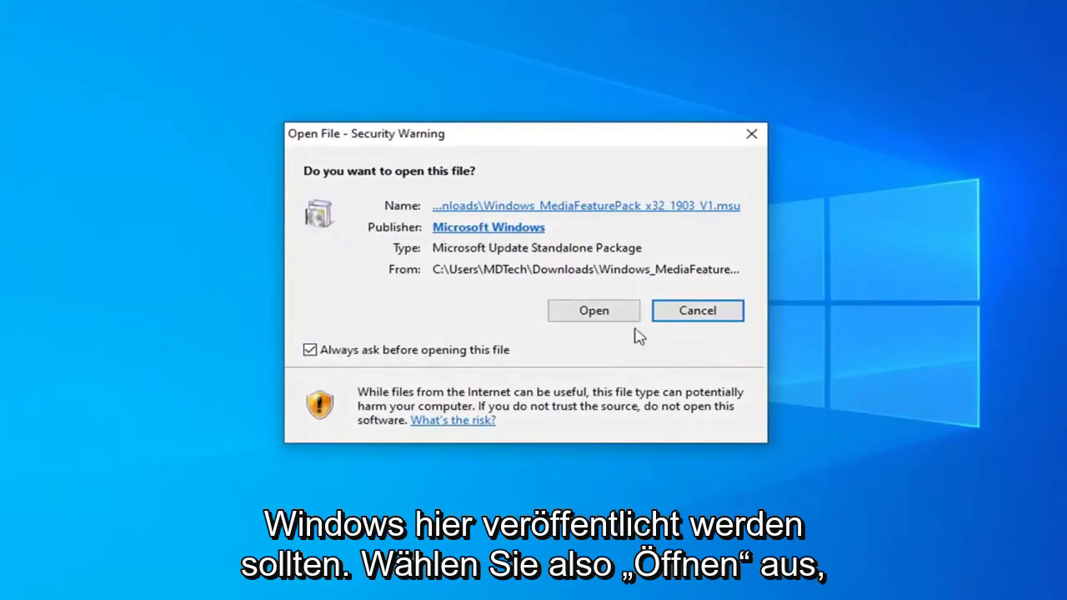
Allow the .msu to open and move the 'not applicable' error aside to view the installer progress.
left_click(583, 315)
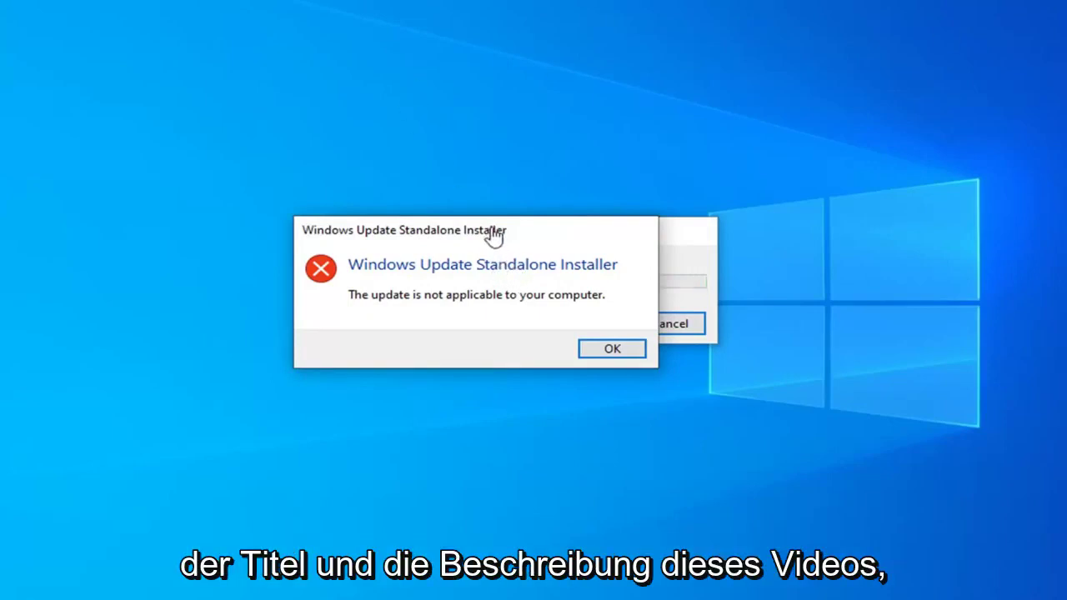
mouse_move(511, 230)
left_mouse_down()
mouse_move(620, 353)
mouse_move(575, 308)
mouse_move(560, 72)
left_mouse_up()
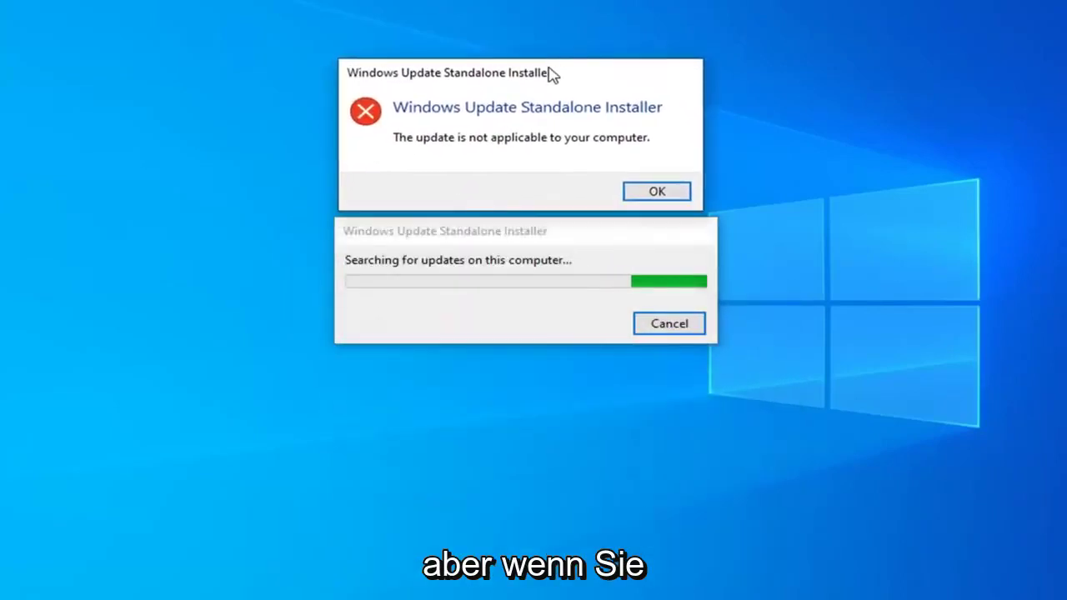